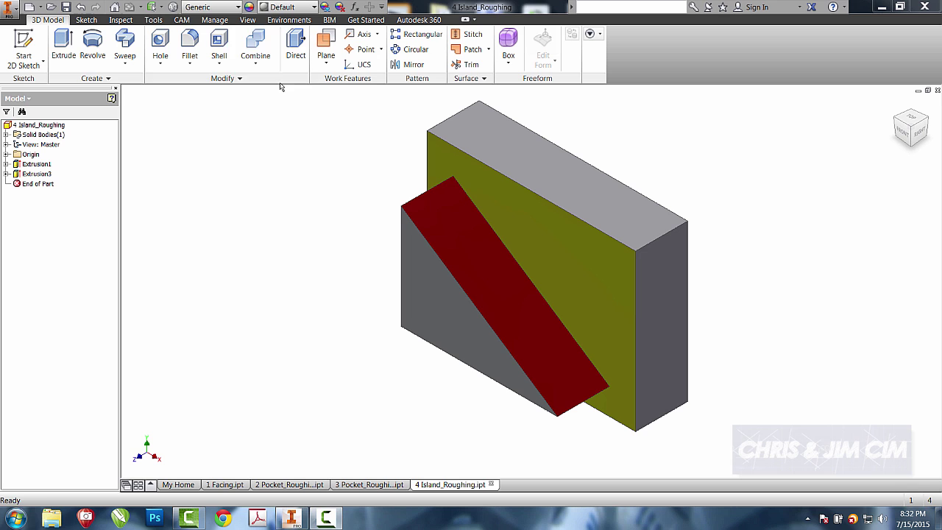
# Switch to the CAM ribbon for the 4 Island_Roughing part.
pyautogui.click(181, 20)
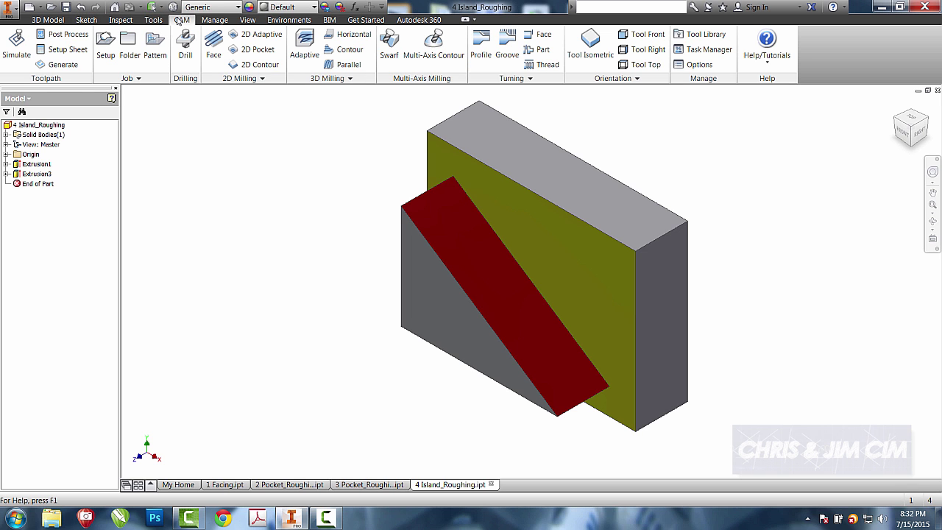
# Create milling Setup1 with its WCS origin at the stock box corner point.
pyautogui.click(104, 55)
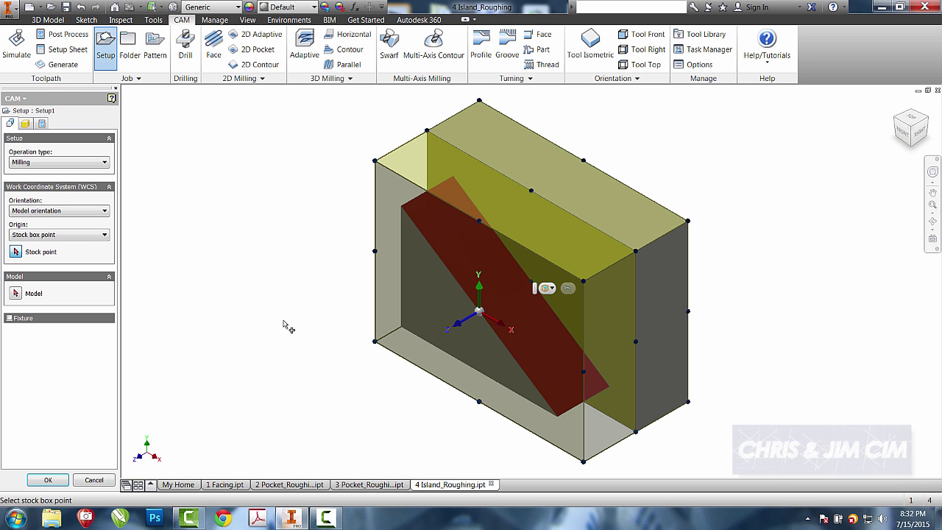
pyautogui.click(376, 342)
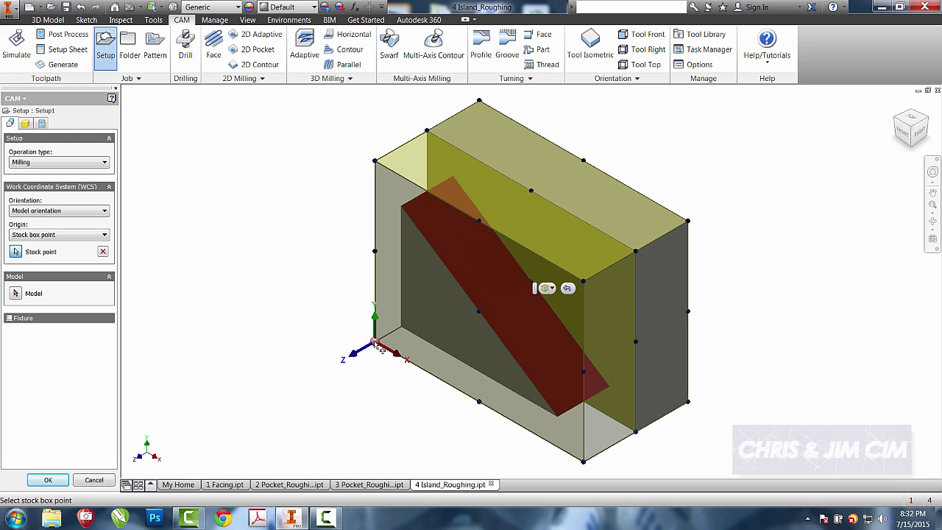
pyautogui.click(52, 480)
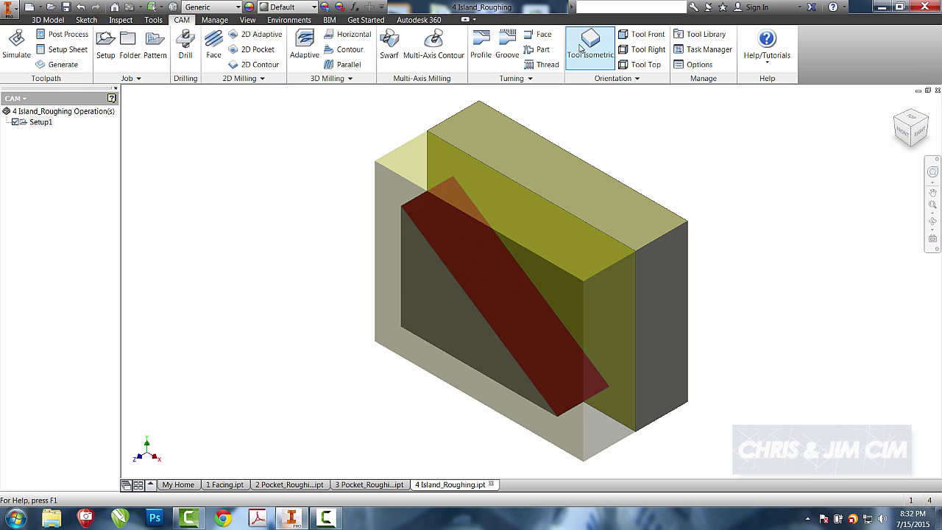
# Switch to the isometric view, select Setup1, and start a 2D Pocket operation.
pyautogui.click(583, 49)
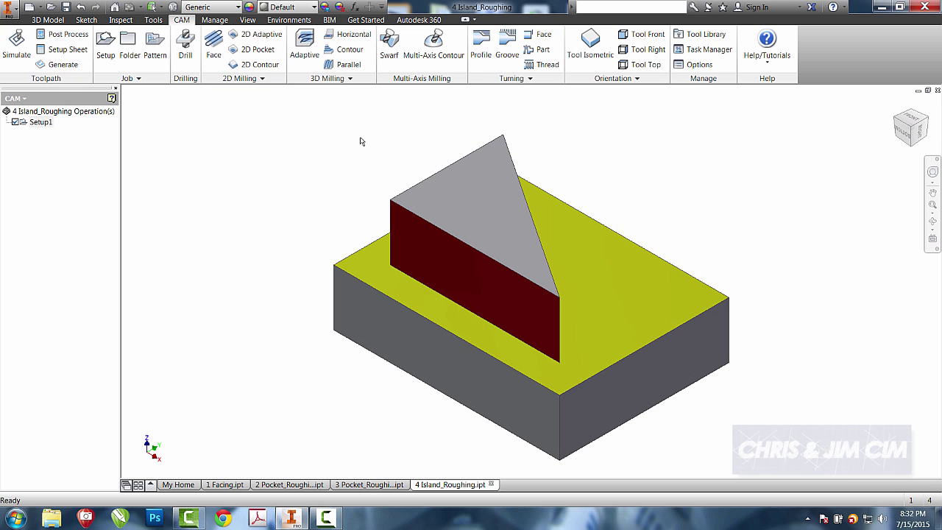
pyautogui.click(38, 123)
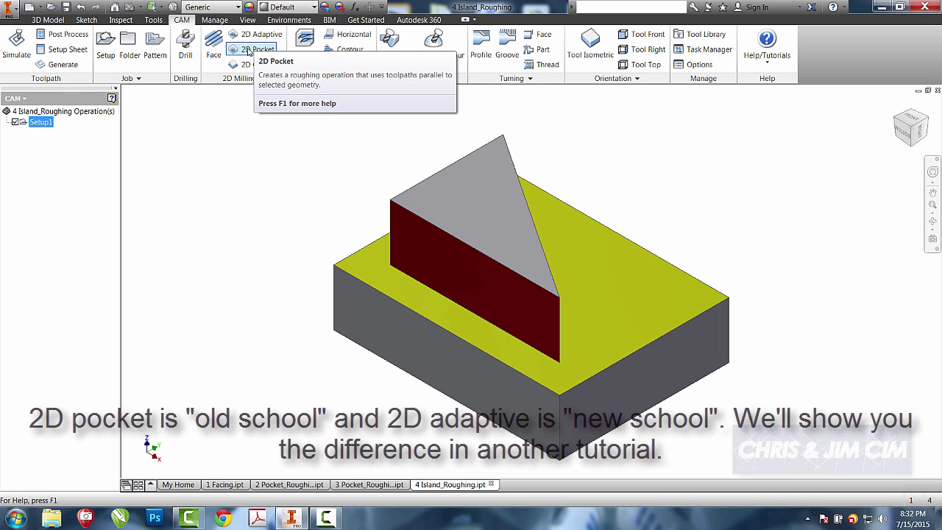
pyautogui.click(249, 51)
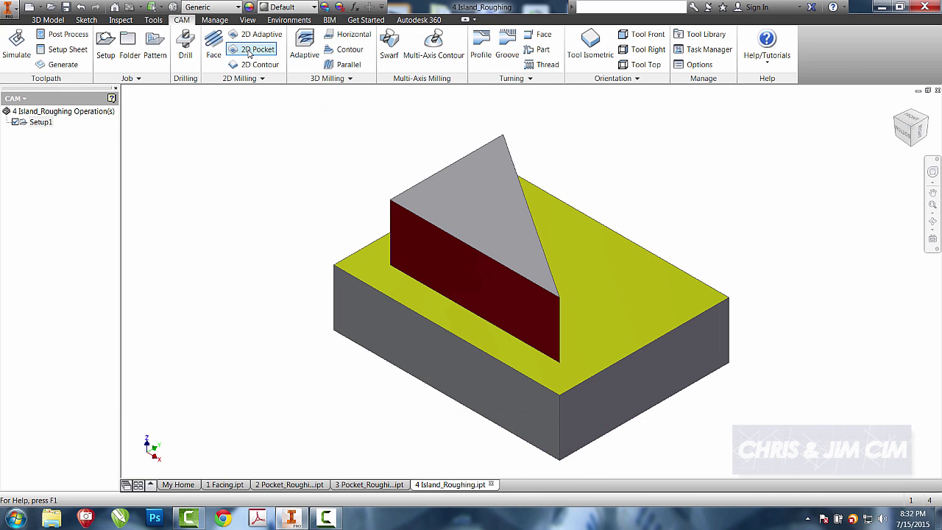
# Choose tool #7, the Ø1/2" flat mill from the WCC-CIM library, for 2D Pocket1.
pyautogui.click(412, 304)
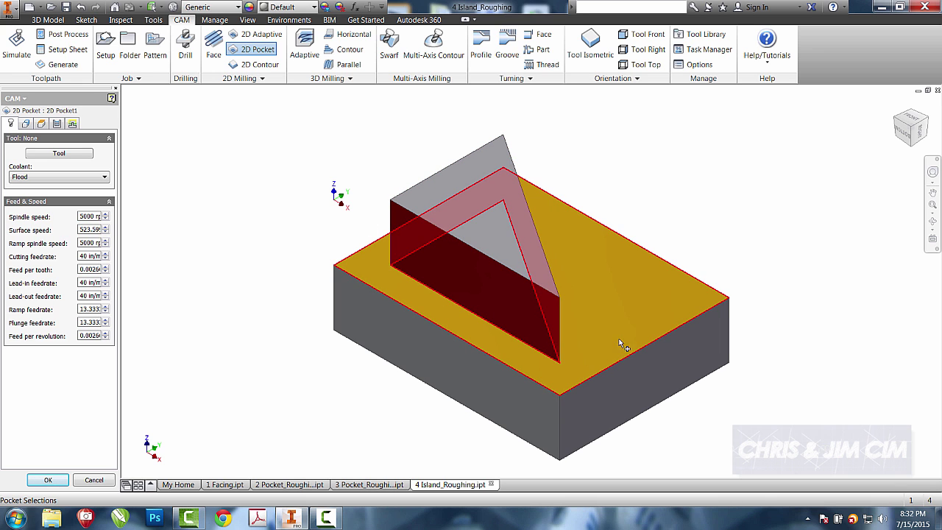
pyautogui.click(73, 153)
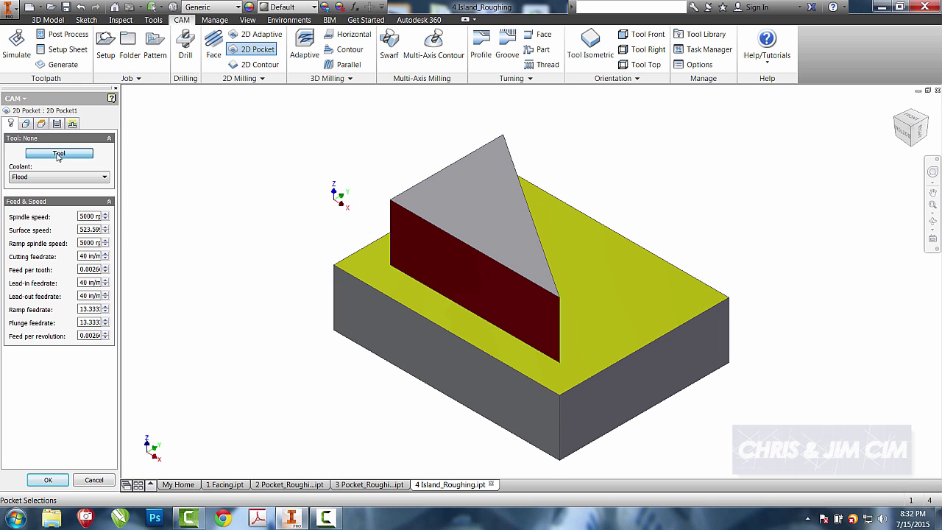
pyautogui.click(263, 230)
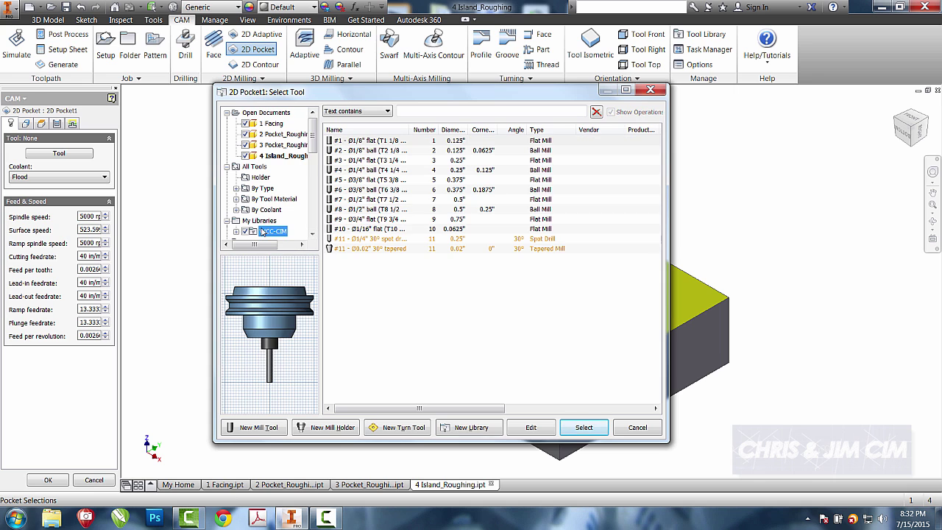
pyautogui.click(376, 200)
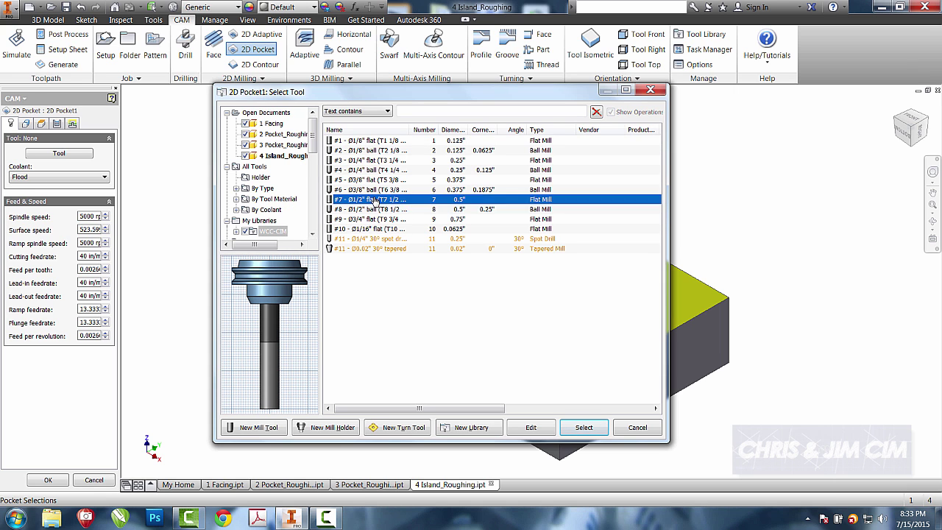
pyautogui.click(584, 428)
pyautogui.click(27, 124)
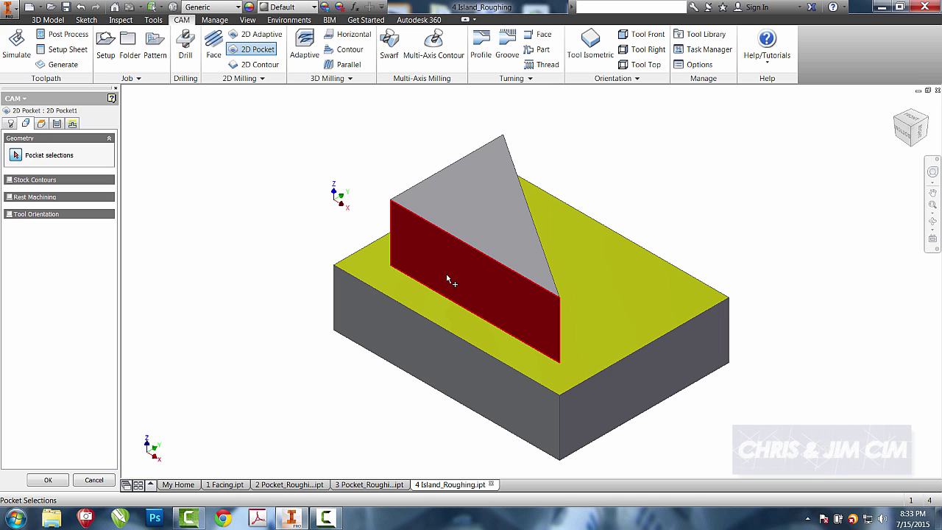
# Select the block's top face as the pocket selection around the triangular island.
pyautogui.click(592, 322)
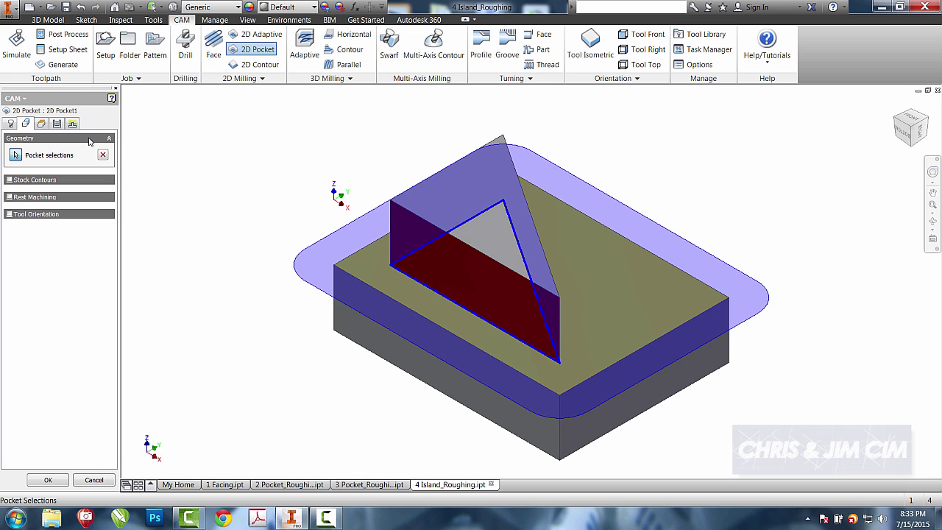
pyautogui.click(42, 124)
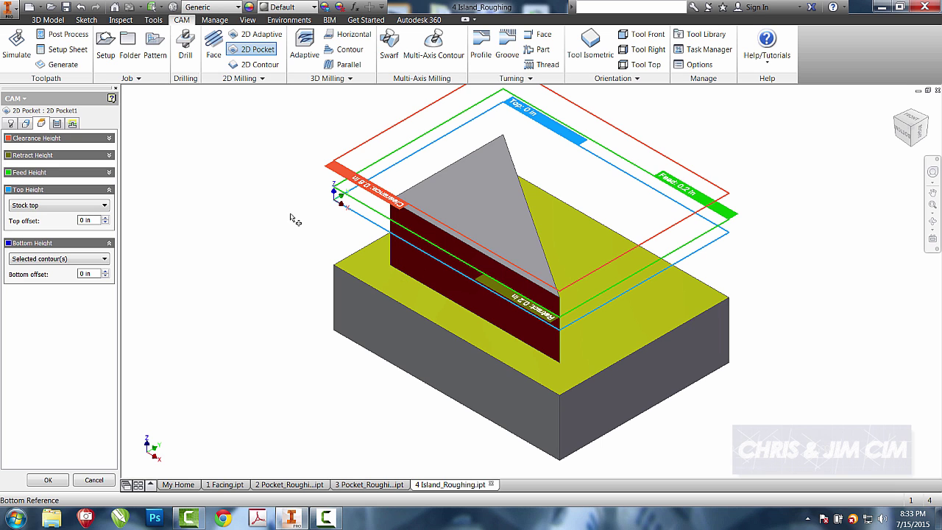
# Turn off stock to leave, enable multiple depths, and set maximum roughing stepdown to .25.
pyautogui.click(57, 124)
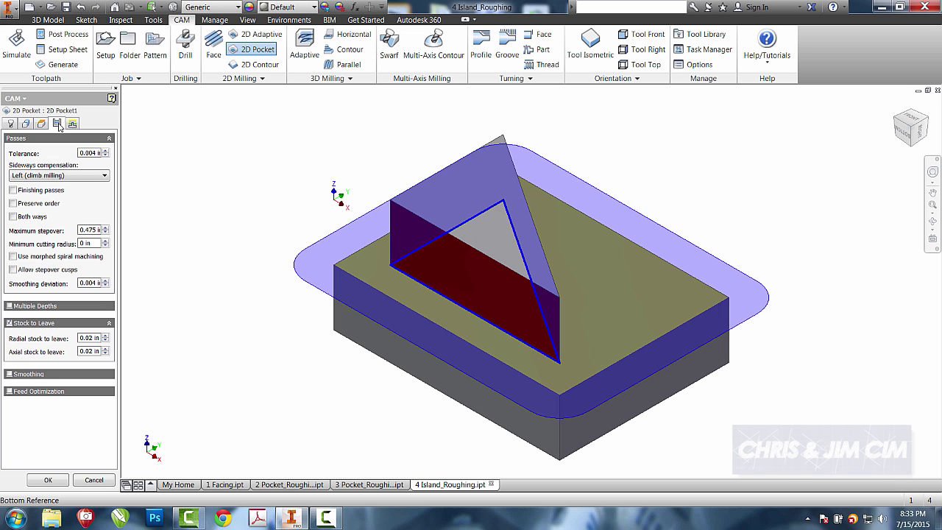
pyautogui.click(9, 324)
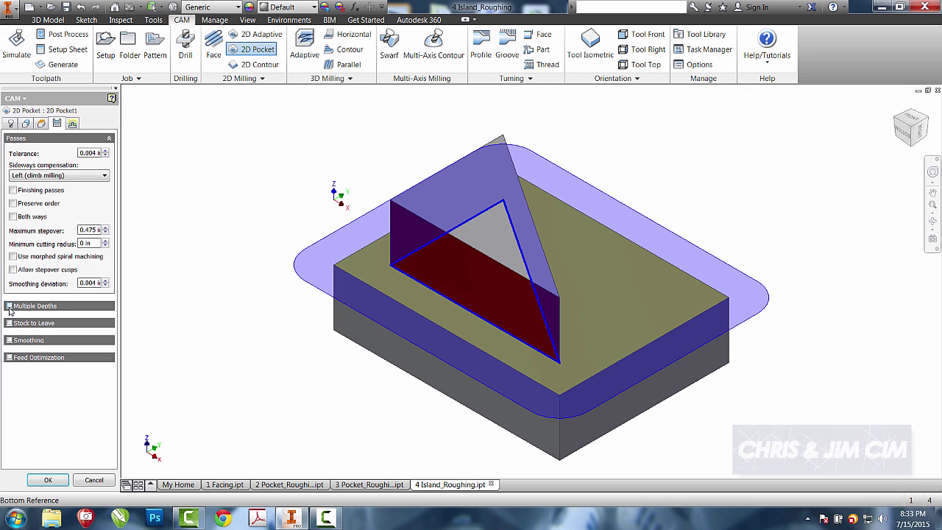
pyautogui.click(9, 307)
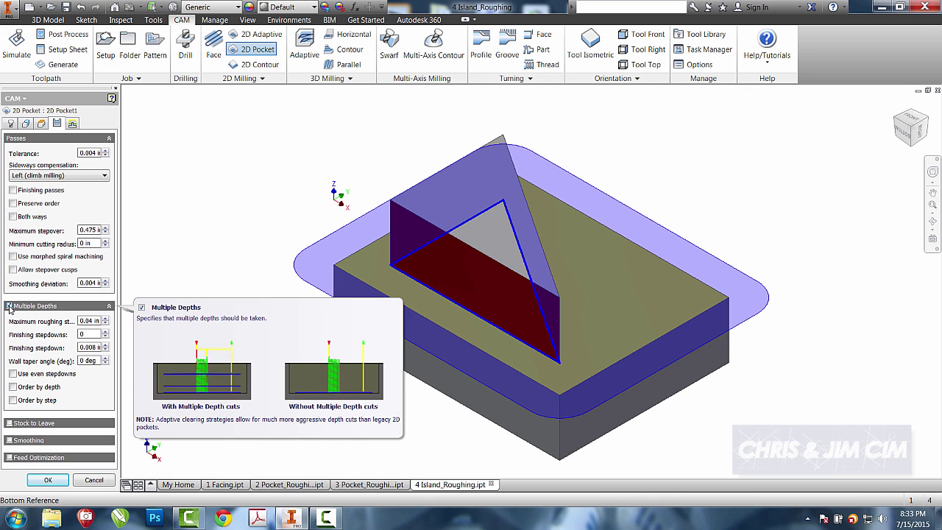
pyautogui.doubleClick(85, 322)
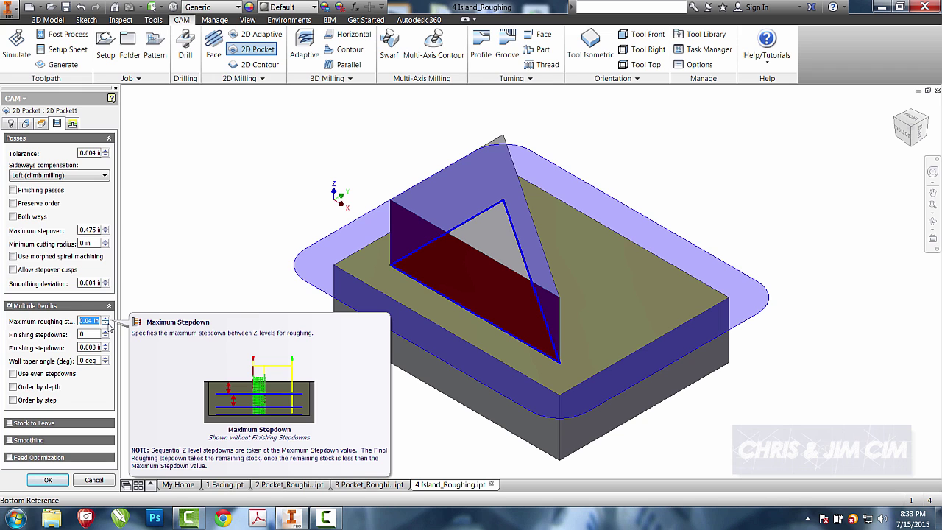
pyautogui.write('.25')
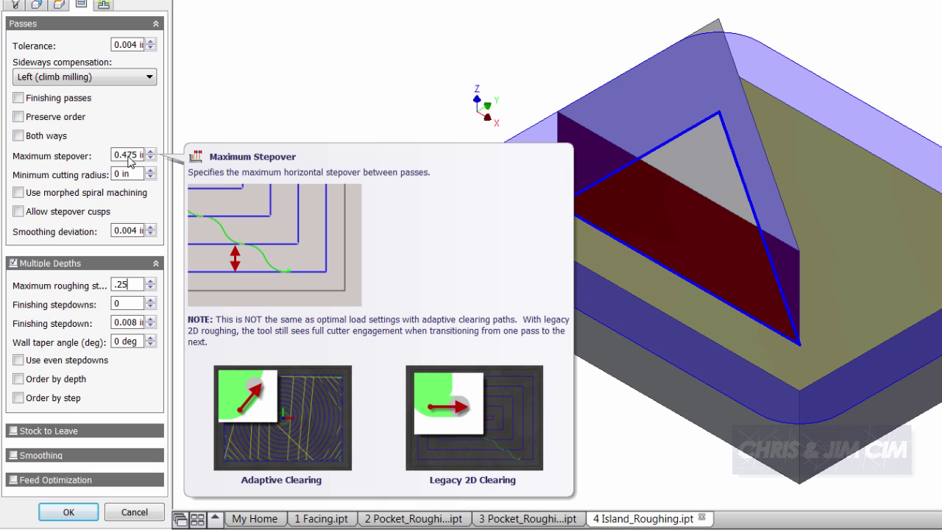
# Change the maximum stepover expression's tool-diameter factor from 0.95 to 0.5.
pyautogui.click(130, 157)
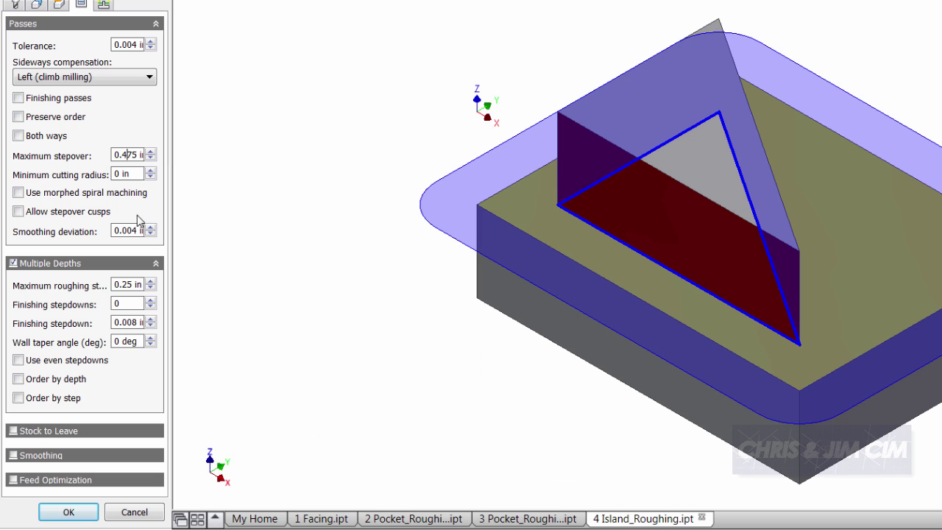
pyautogui.rightClick(131, 156)
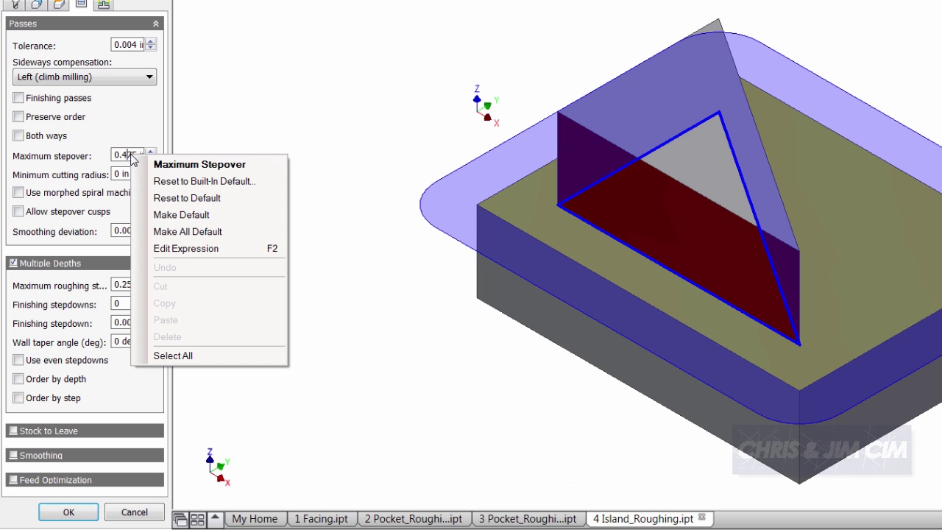
pyautogui.click(235, 250)
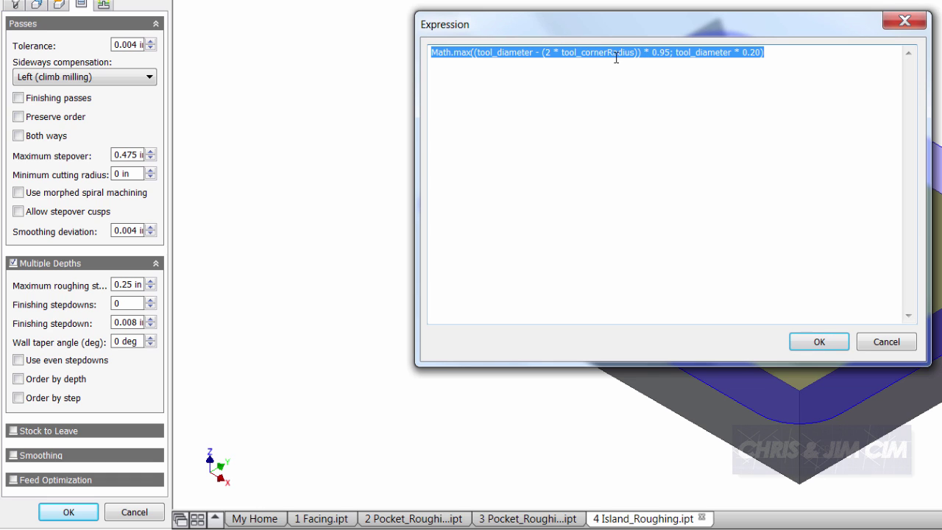
pyautogui.click(673, 56)
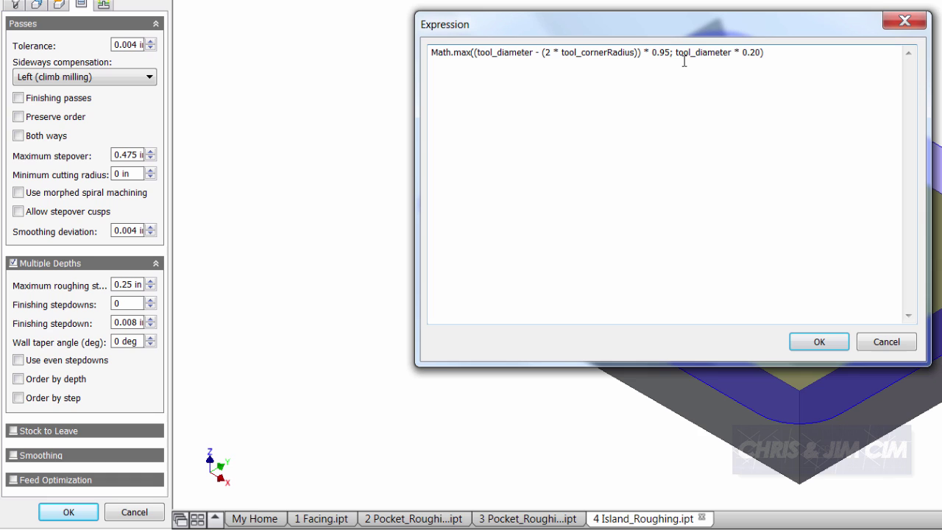
pyautogui.press('BackSpace')
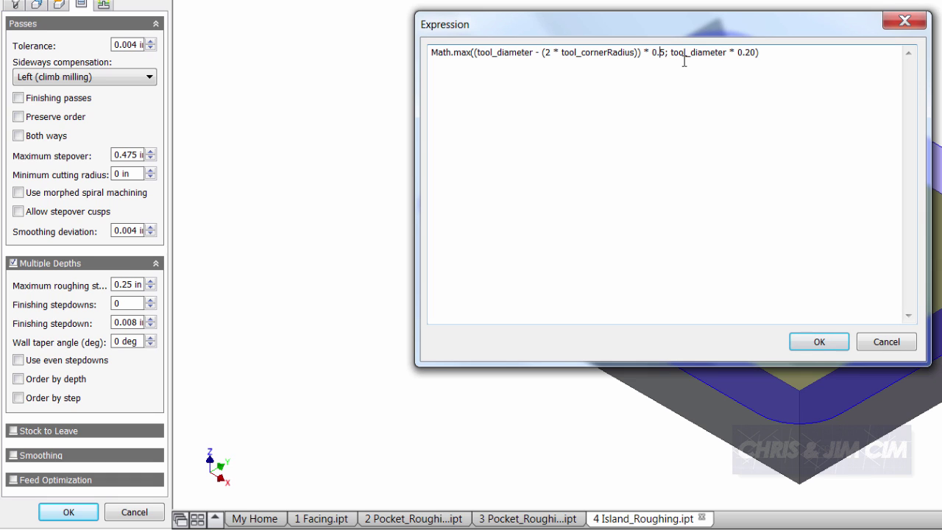
pyautogui.click(820, 341)
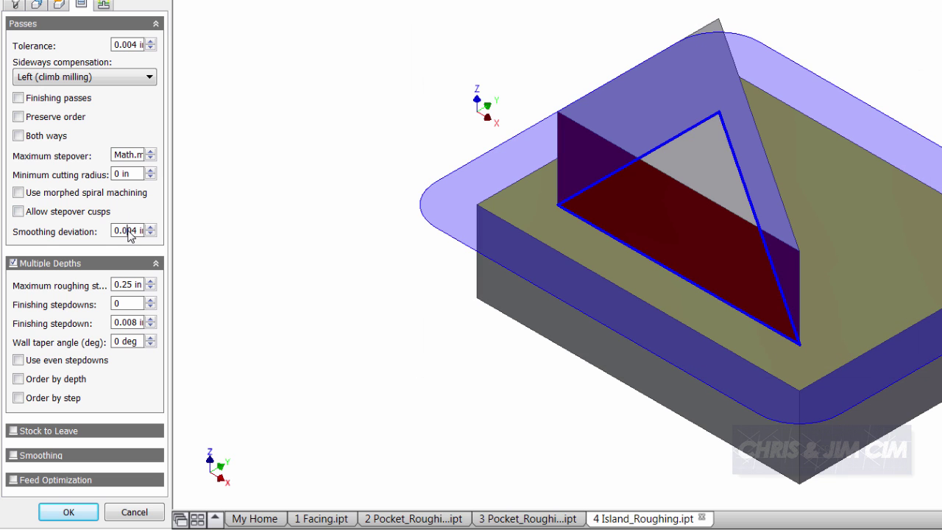
# Make the 0.5-factor stepover formula the default and review the stepdown expression unchanged.
pyautogui.rightClick(129, 159)
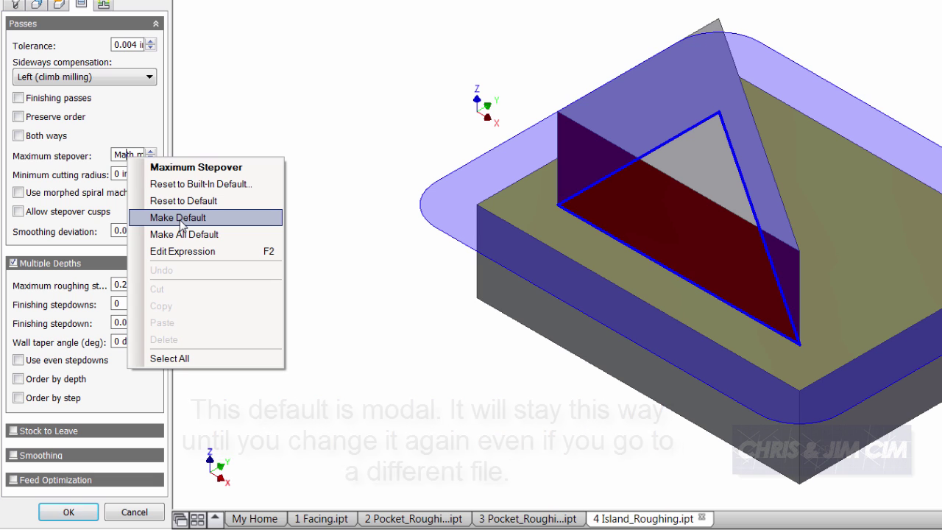
pyautogui.click(339, 285)
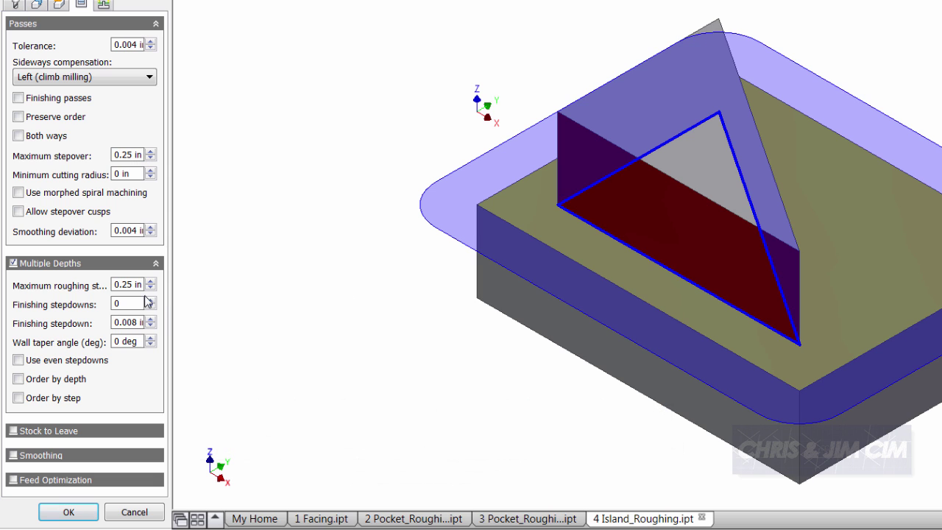
pyautogui.click(133, 290)
pyautogui.rightClick(133, 290)
pyautogui.click(177, 381)
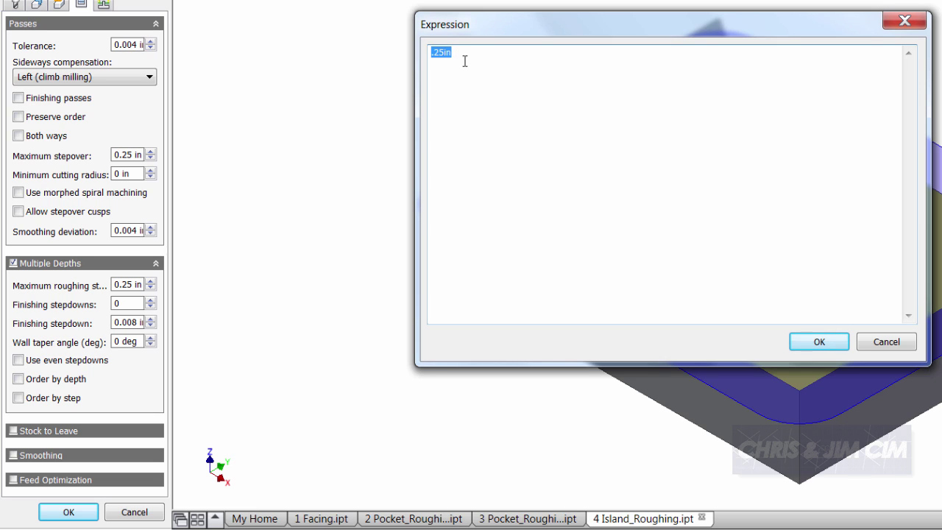
pyautogui.click(877, 343)
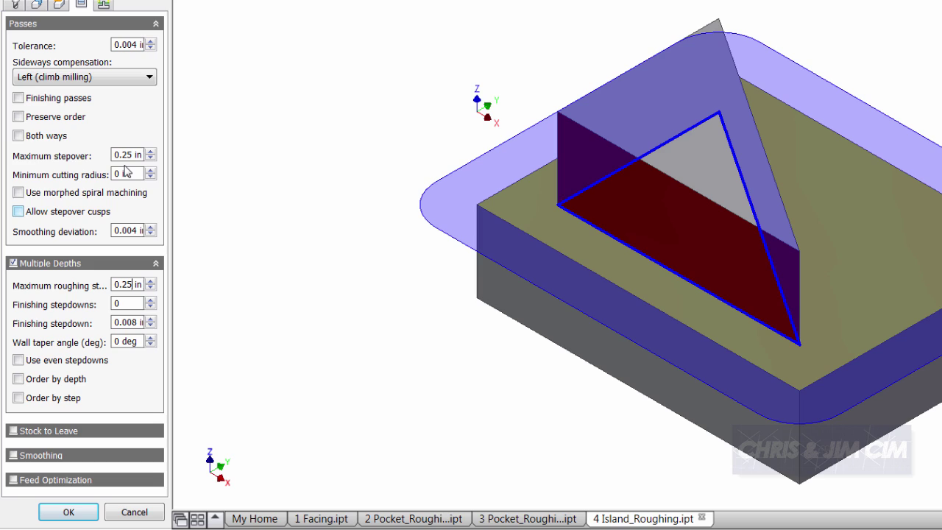
pyautogui.moveTo(130, 165)
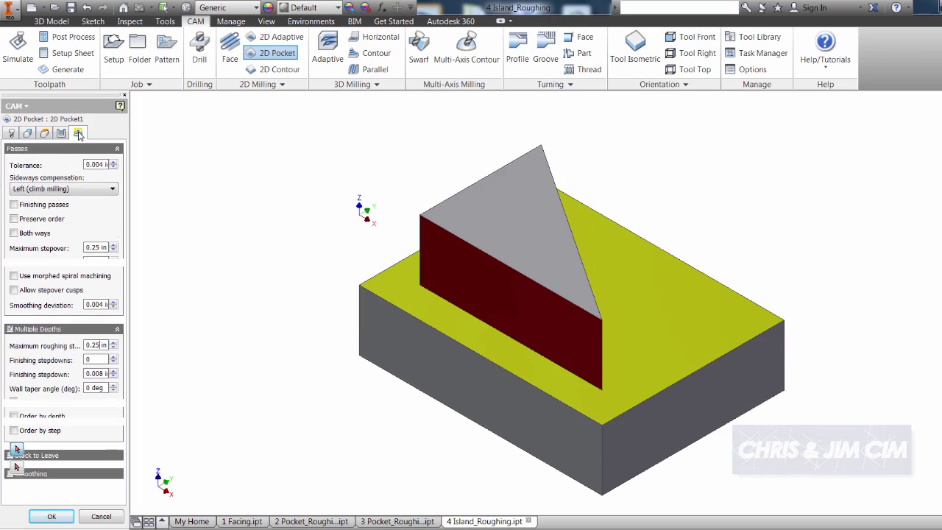
# Review the Linking leads and generate the 2D Pocket1 toolpath.
pyautogui.click(103, 3)
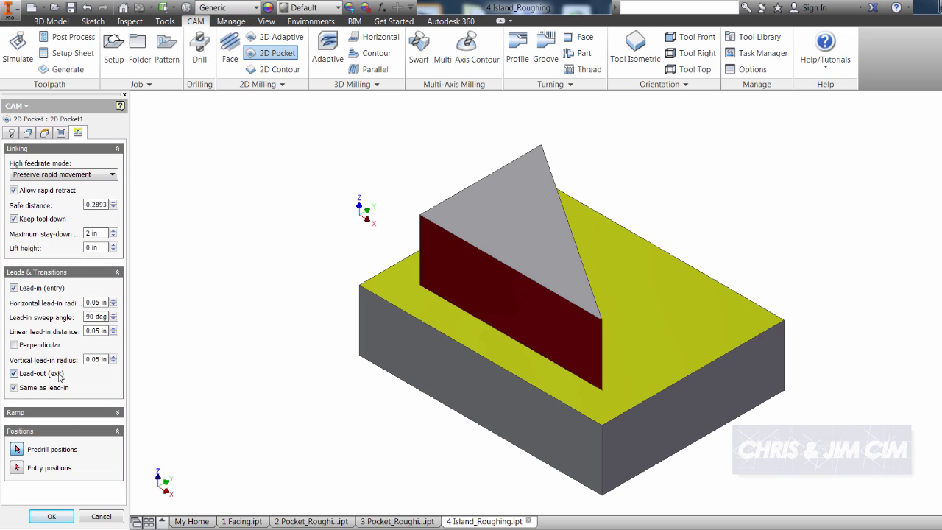
pyautogui.click(59, 517)
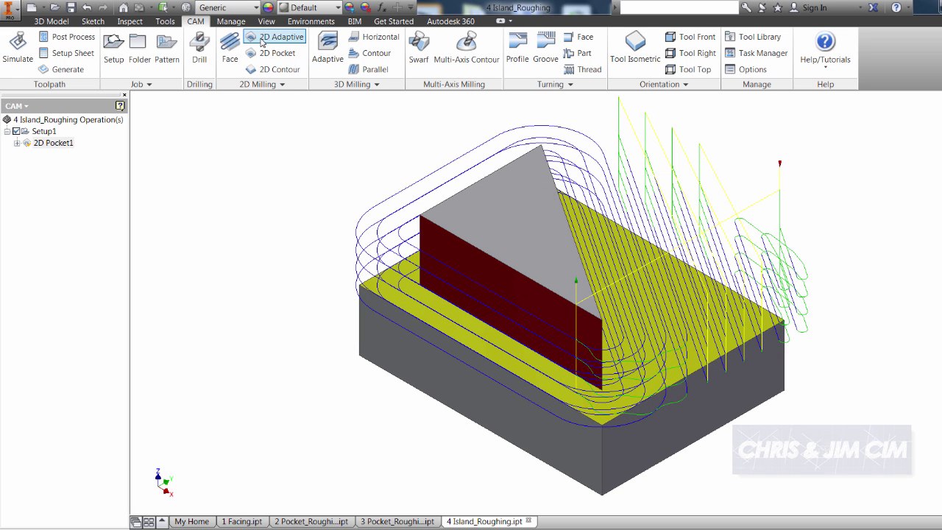
# Simulate the 2D Pocket1 toolpath and speed up the playback.
pyautogui.click(15, 53)
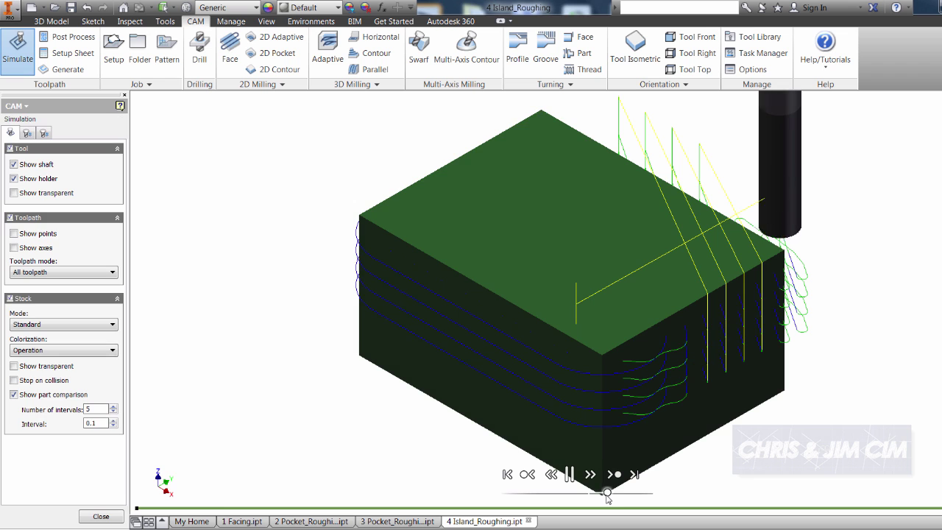
pyautogui.moveTo(608, 498); pyautogui.dragTo(638, 497)
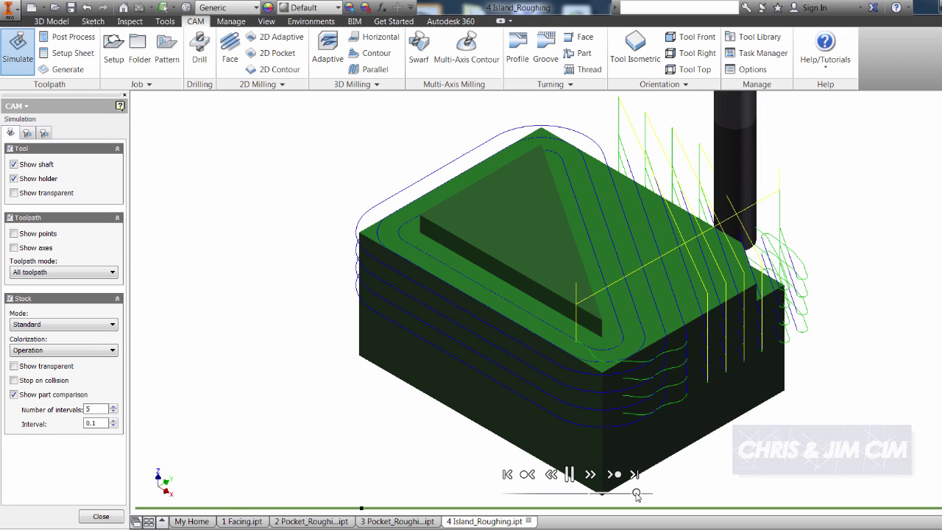